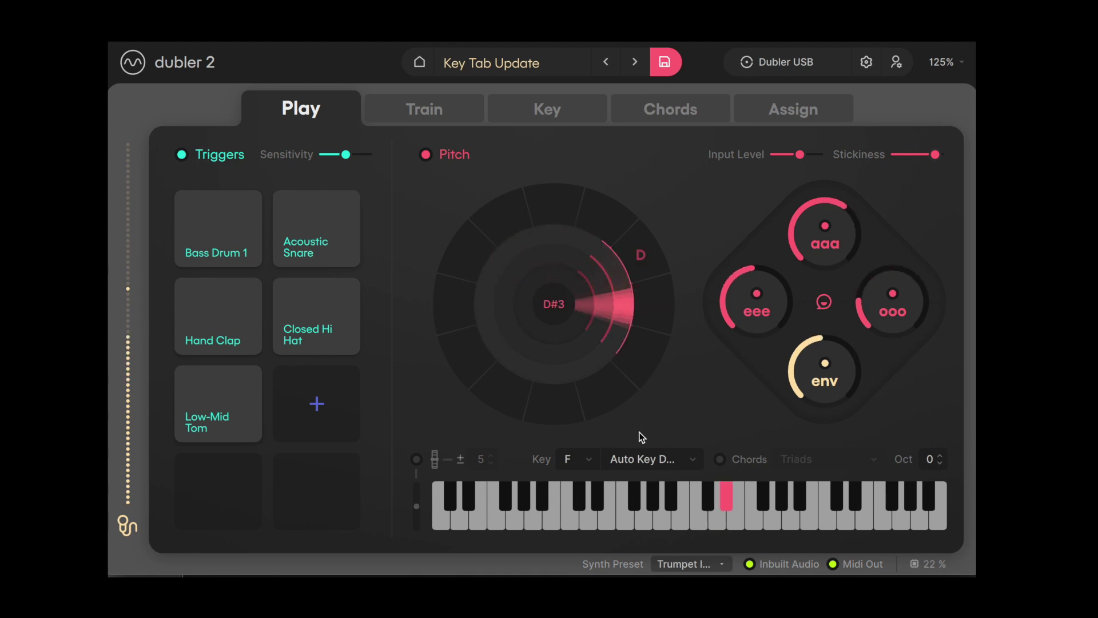
# Switch from Play to the Key tab to see C Minor Pentatonic and its suggested scales
pyautogui.click(546, 110)
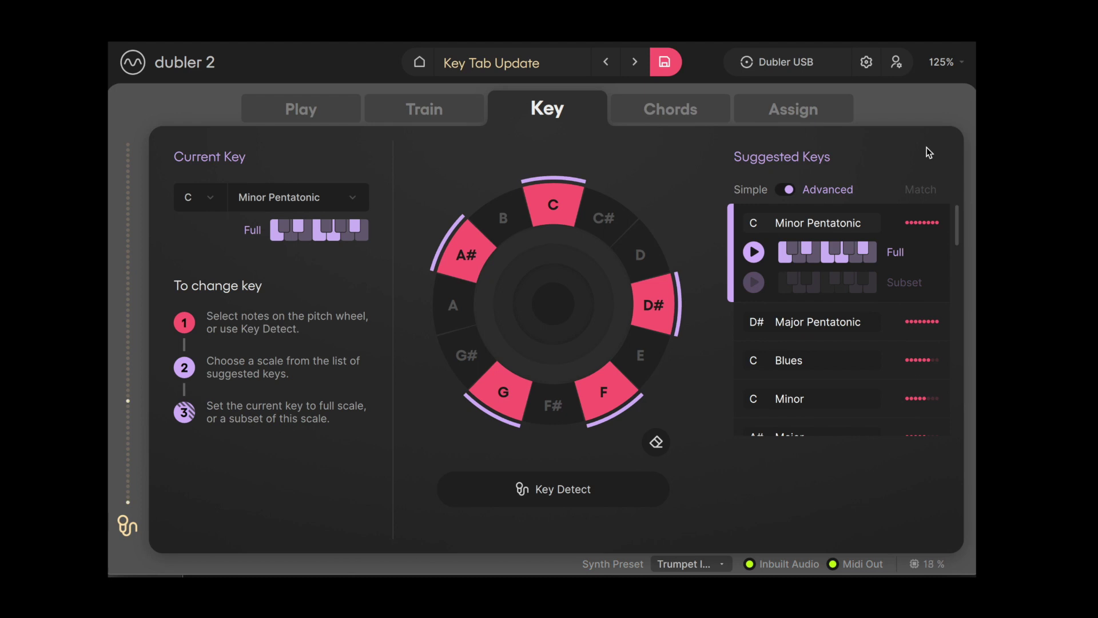
# Detect the sung key, audition G Harmonic Minor's full and subset scales, then open Profiles
pyautogui.click(446, 483)
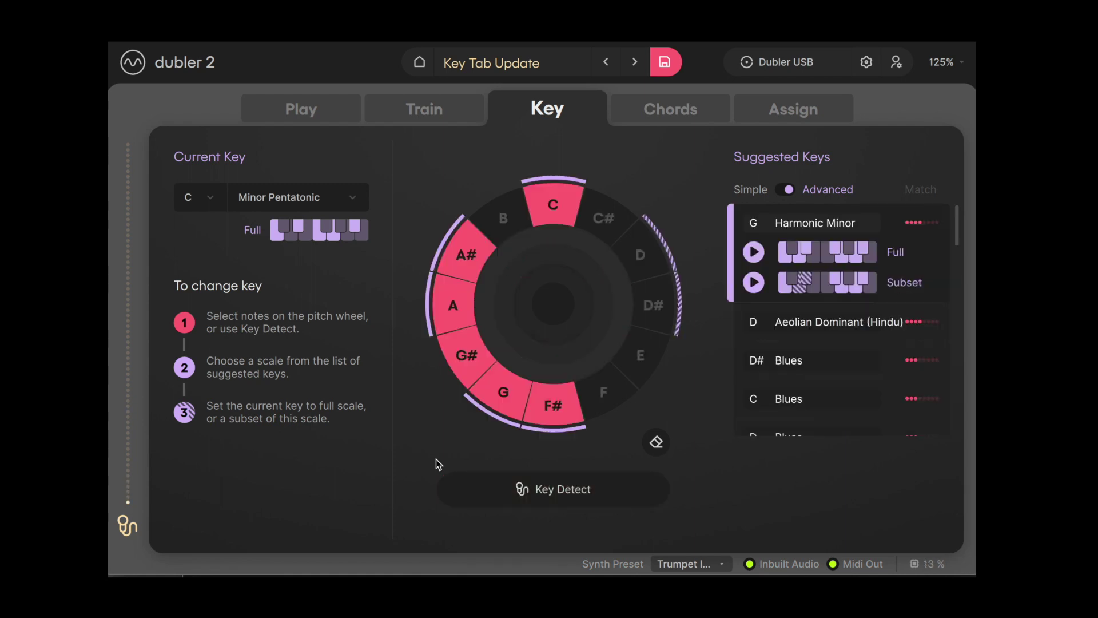
pyautogui.click(754, 251)
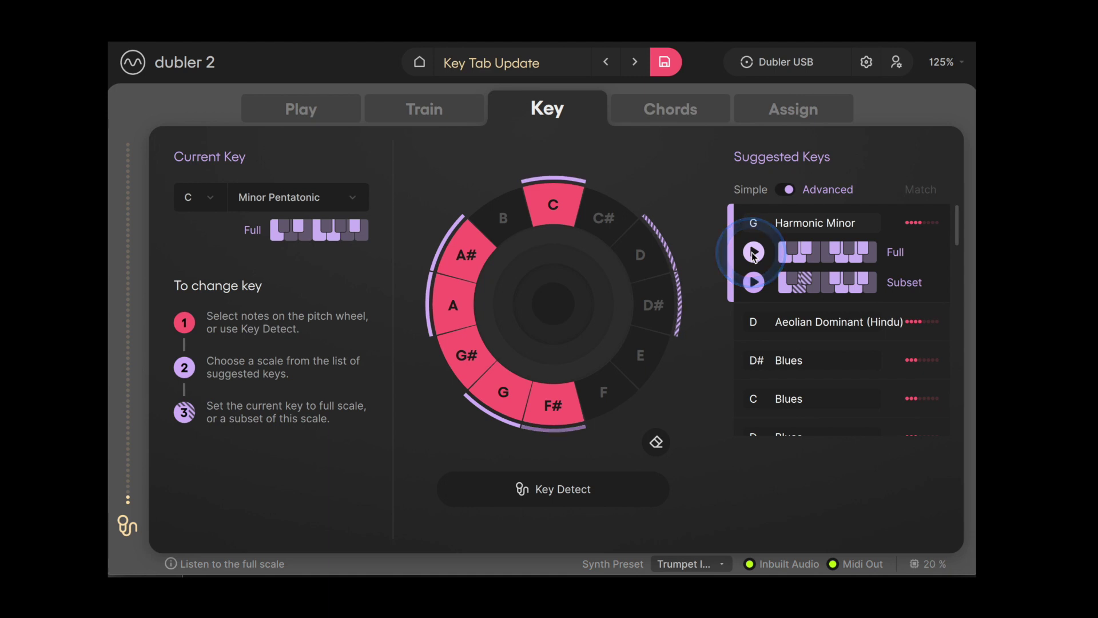
pyautogui.click(753, 282)
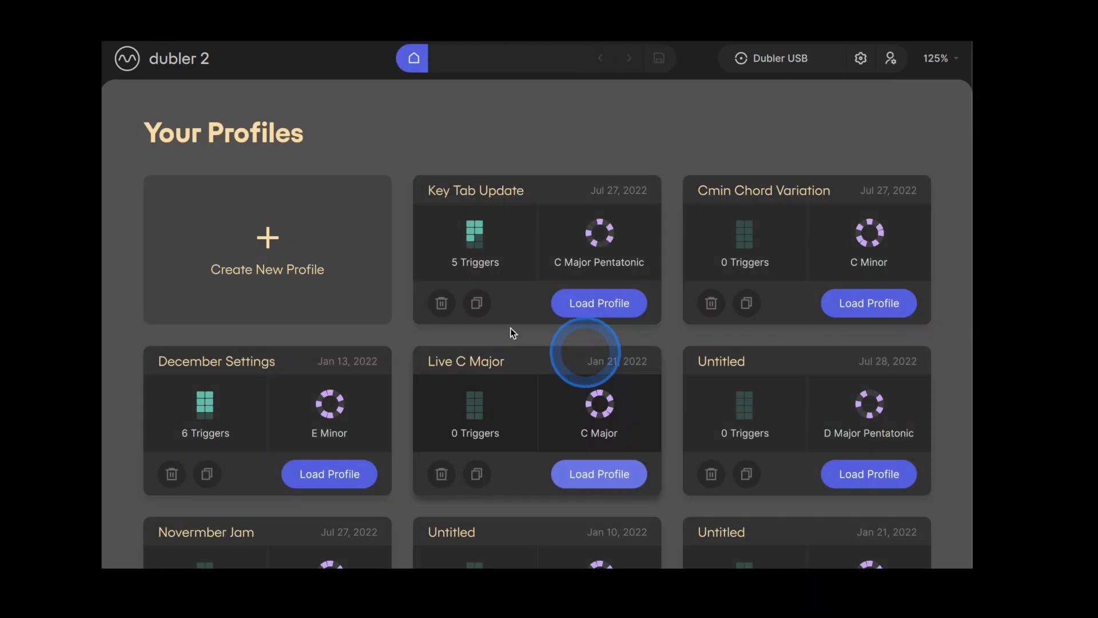
pyautogui.click(286, 267)
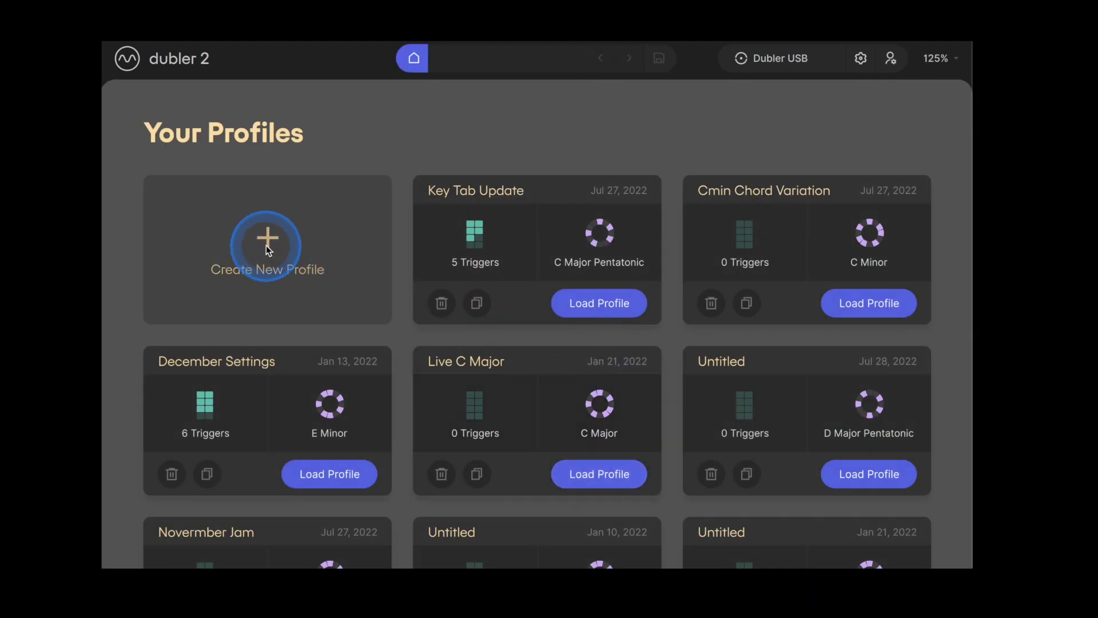
# Create a blank Untitled profile with Auto Key Detect, then reload Key Tab Update
pyautogui.click(263, 245)
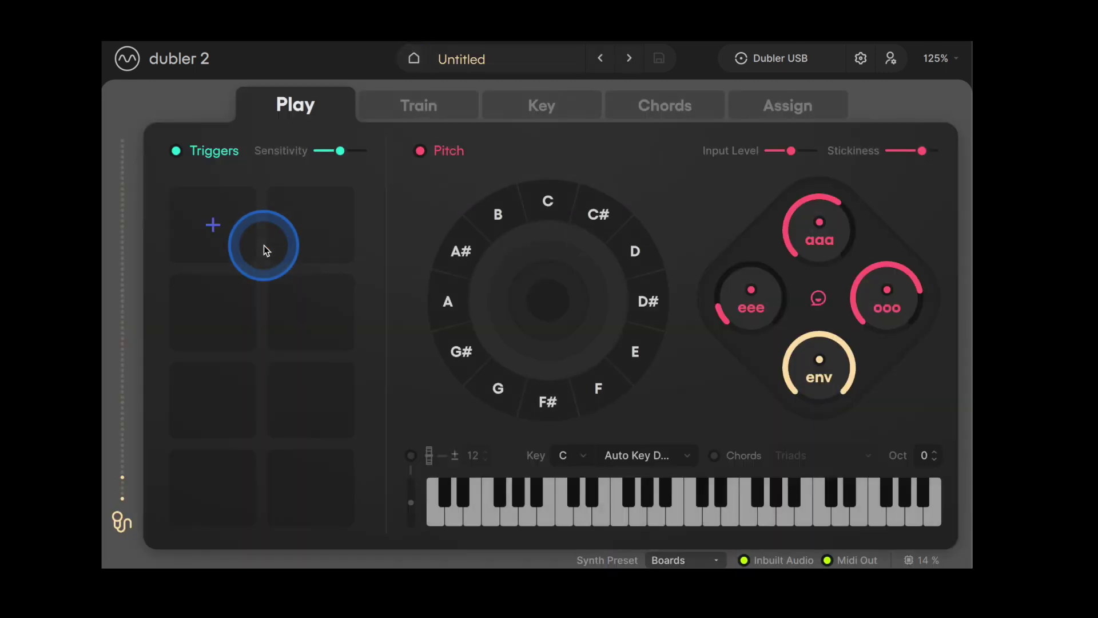
pyautogui.click(269, 246)
pyautogui.click(410, 309)
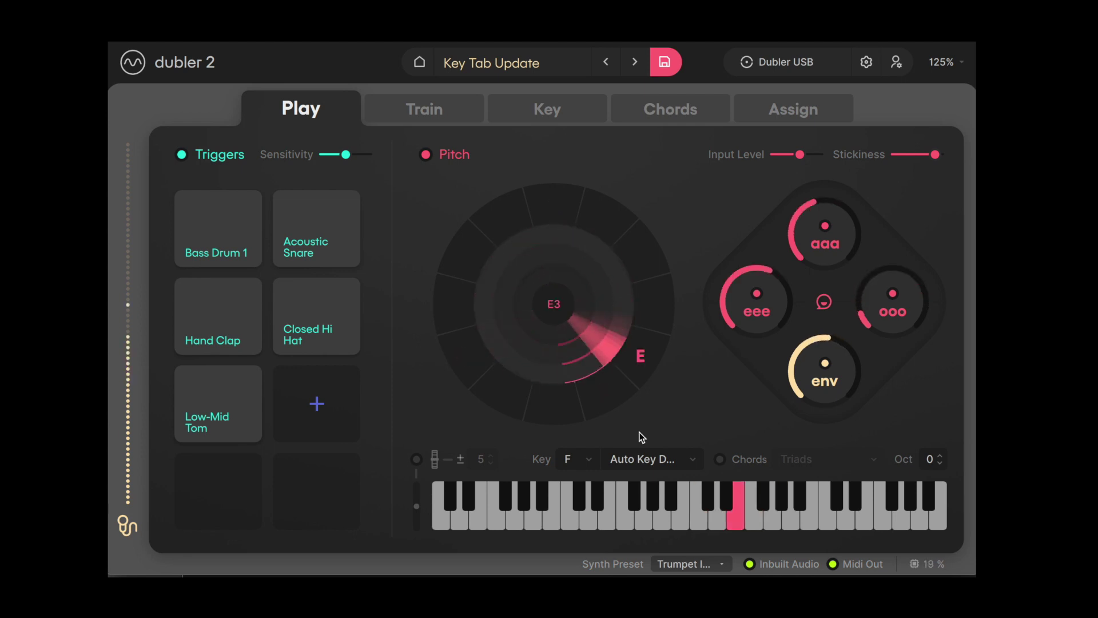
# Choose Auto Key Detect from the scale list, re-selecting it while singing until G# Major
pyautogui.click(637, 451)
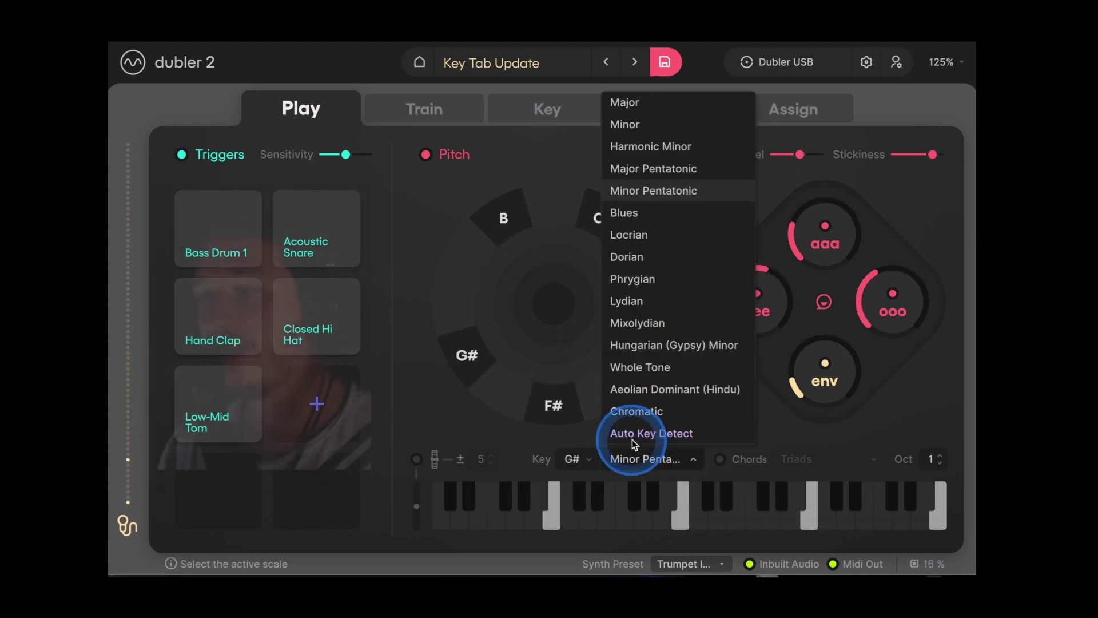
pyautogui.click(632, 437)
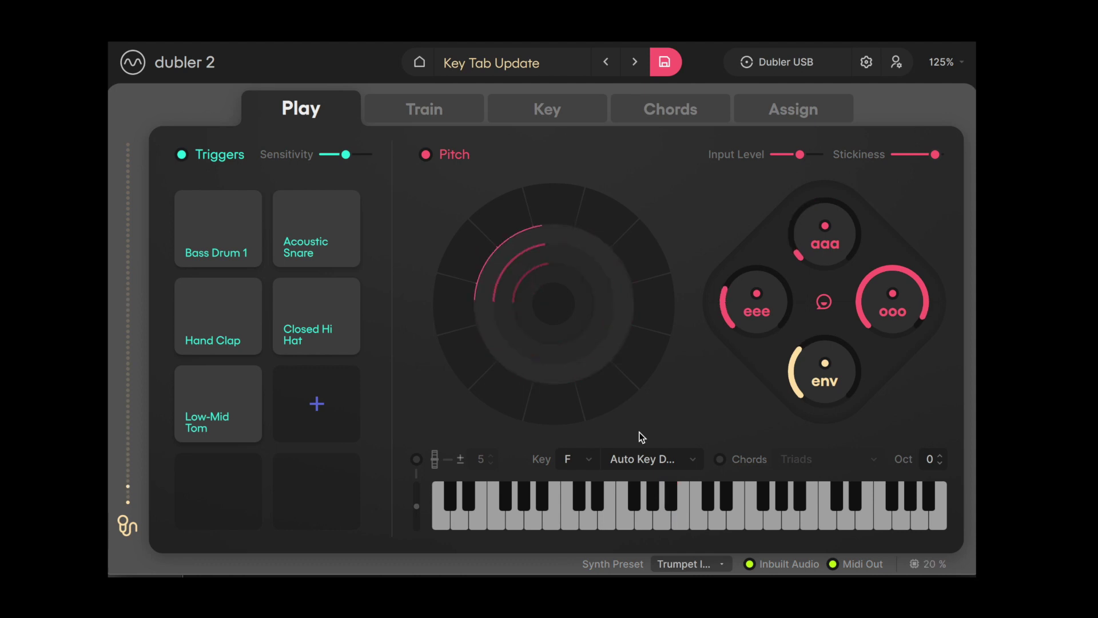
pyautogui.click(539, 392)
pyautogui.click(666, 462)
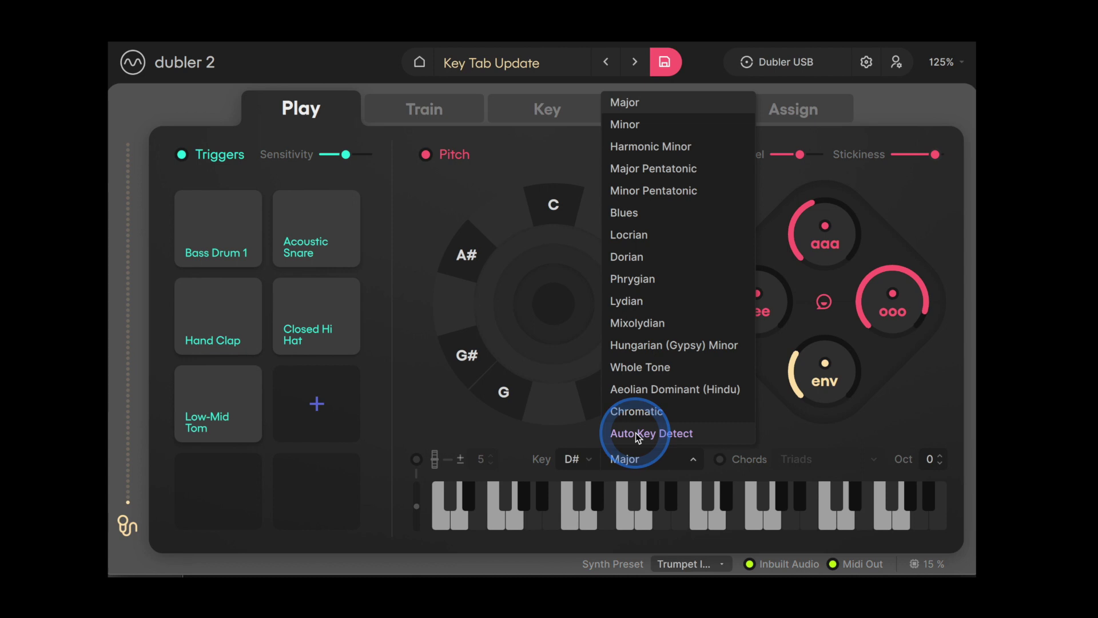
pyautogui.click(690, 438)
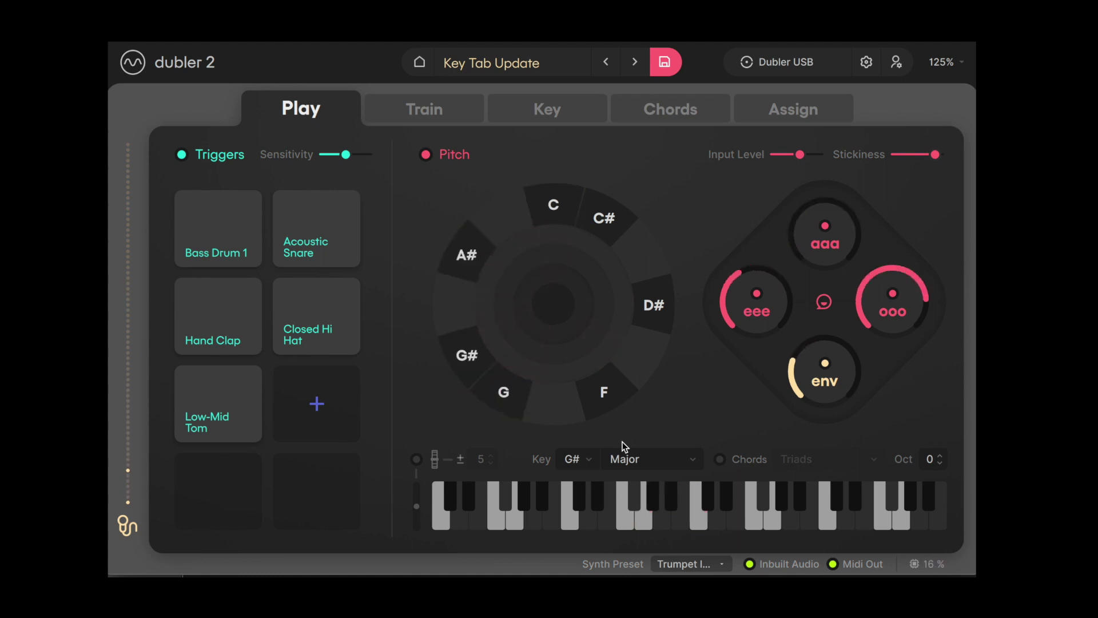
pyautogui.click(547, 110)
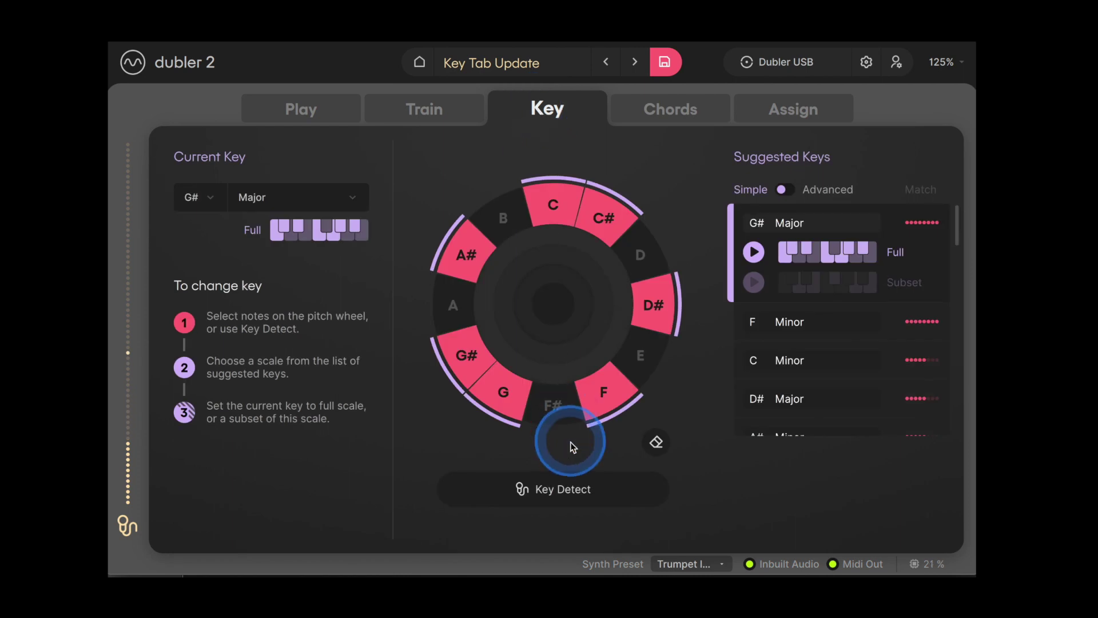
# Run Key Detect from singing to review detected notes and suggested keys under G# Major
pyautogui.click(546, 495)
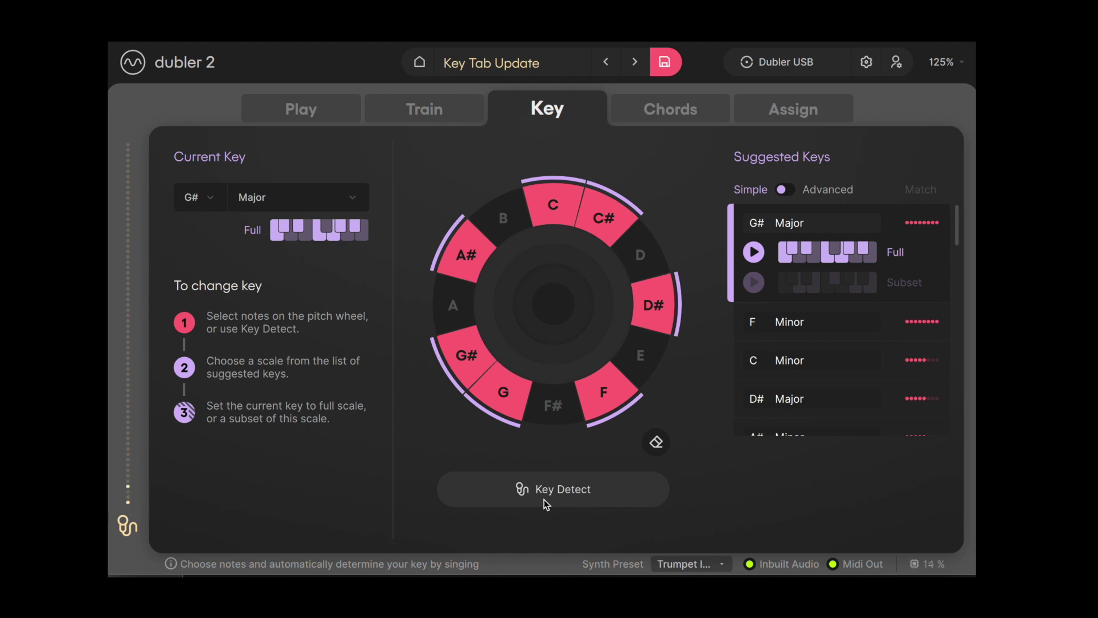
# Expand the C Minor, D# Major, C# Major and pentatonic suggestions, returning to G# Major
pyautogui.click(755, 363)
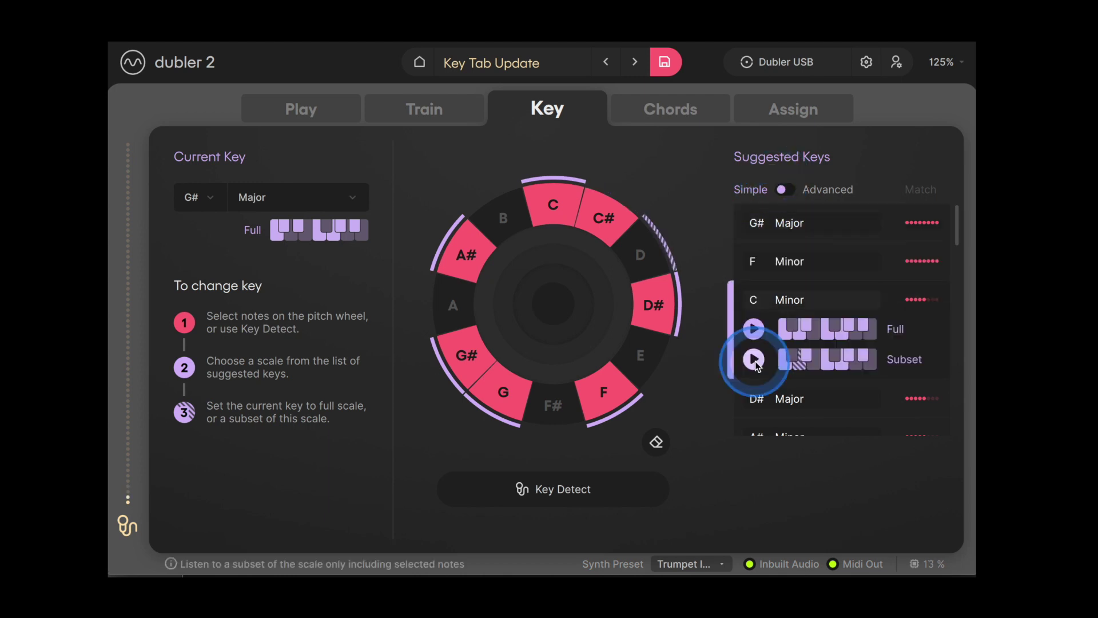
pyautogui.click(752, 393)
pyautogui.scroll(-2, 752, 390)
pyautogui.click(751, 393)
pyautogui.click(751, 389)
pyautogui.click(754, 392)
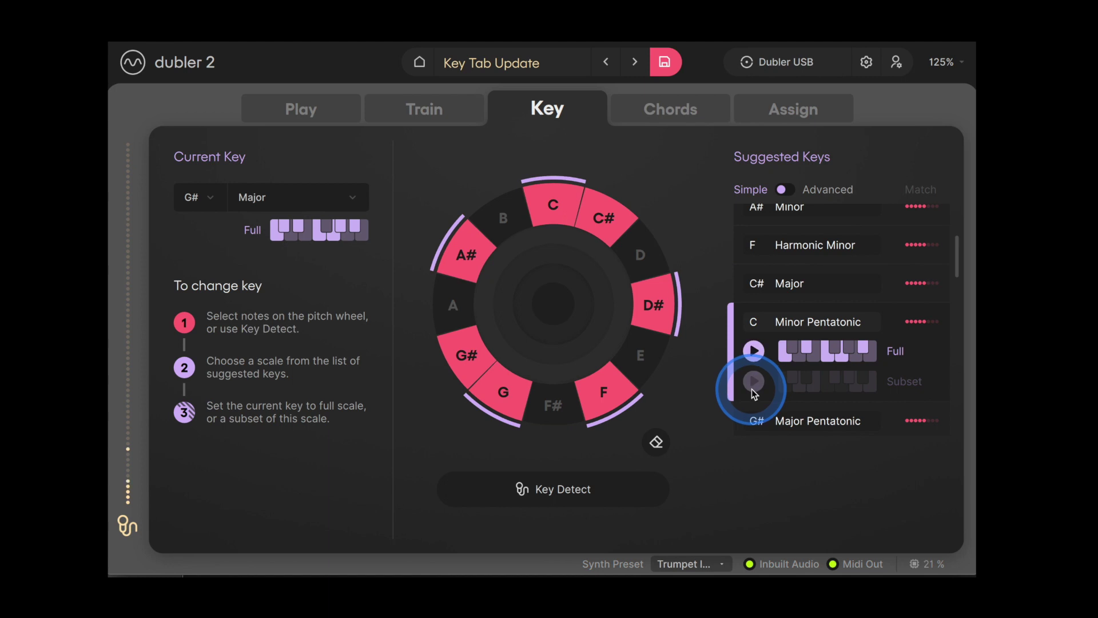
pyautogui.click(755, 423)
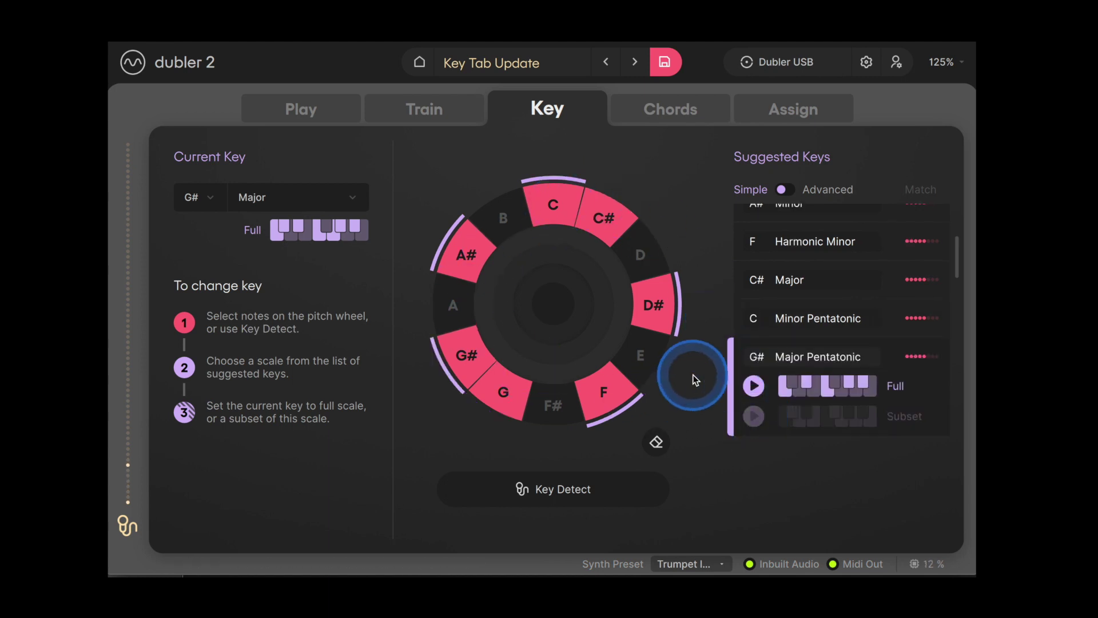
pyautogui.scroll(-2, 758, 381)
pyautogui.click(756, 378)
pyautogui.scroll(5, 747, 343)
pyautogui.click(767, 223)
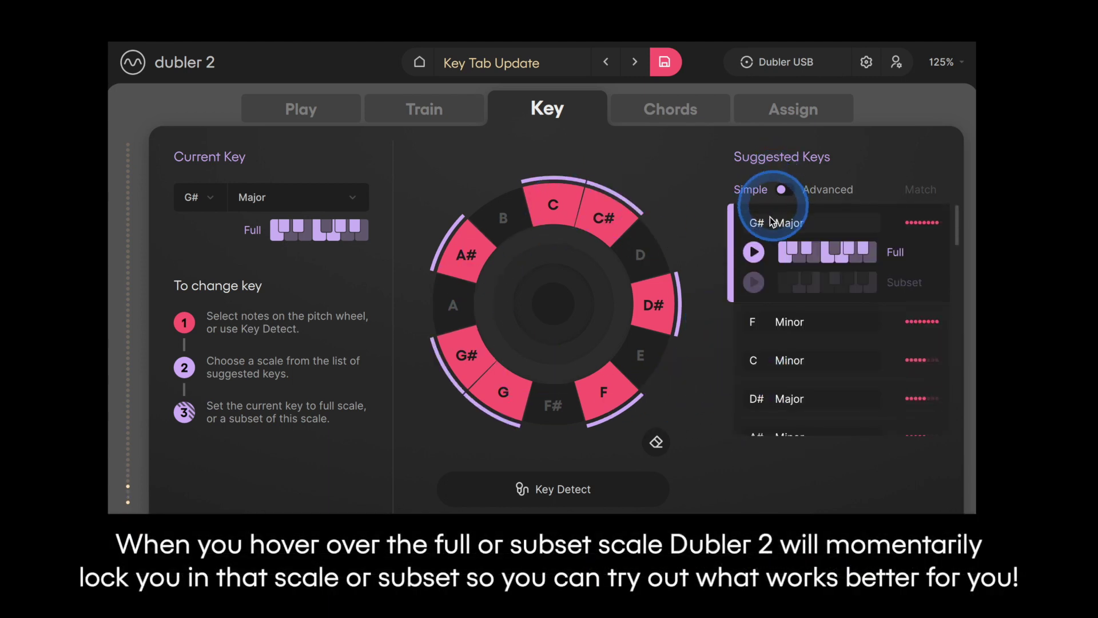
# Expand F Minor, play its full scale, and switch suggestions to Advanced
pyautogui.click(758, 325)
pyautogui.click(752, 292)
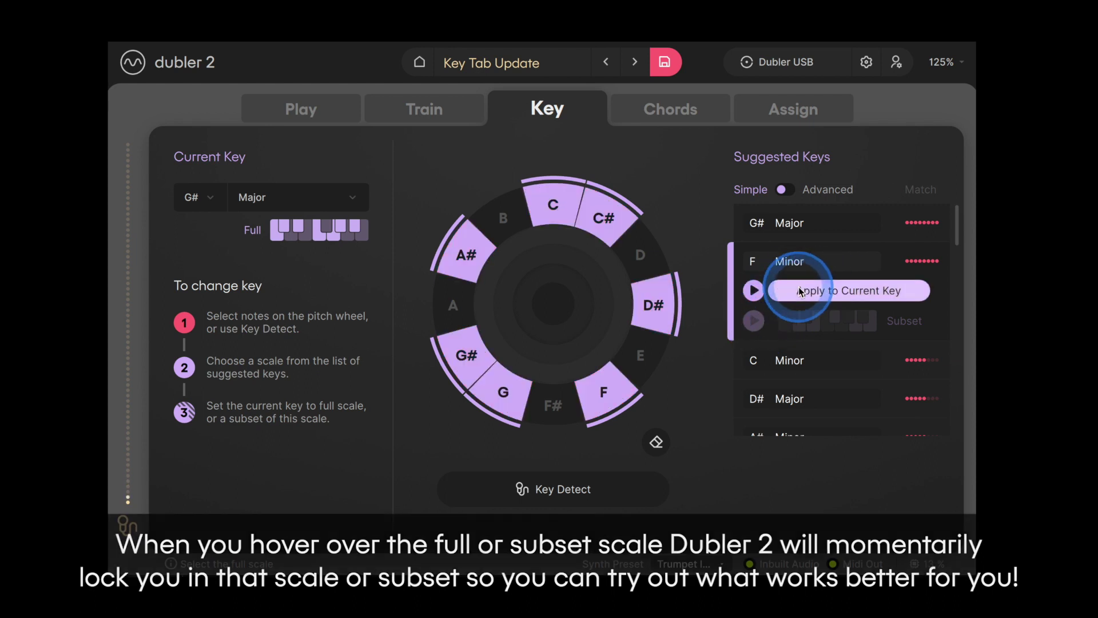
pyautogui.click(781, 189)
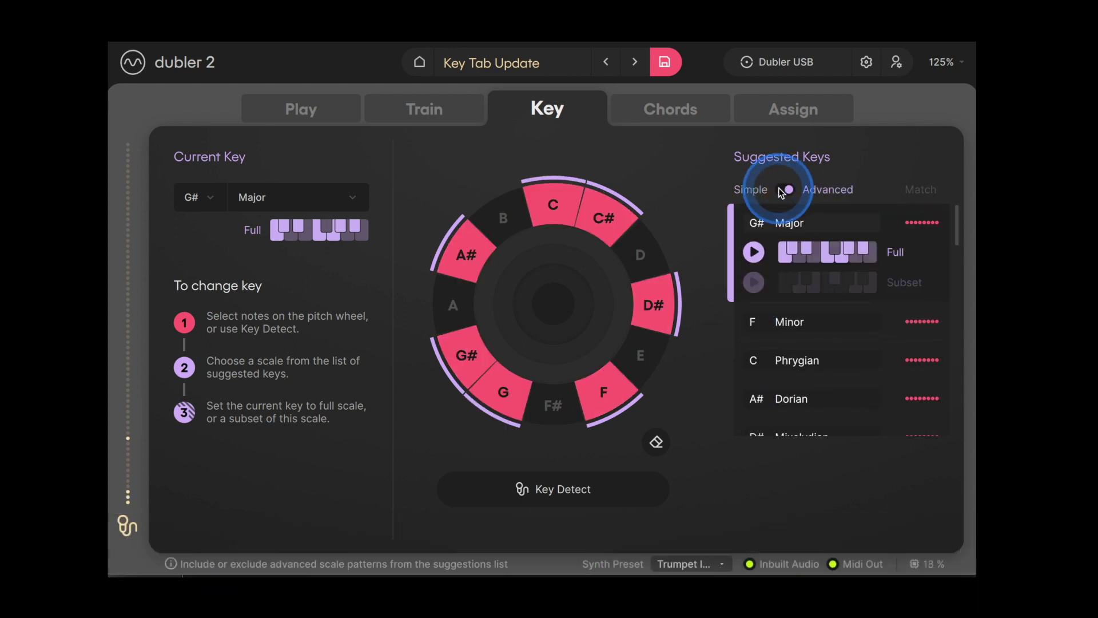
# Toggle between Simple and Advanced suggestions, expanding and collapsing G# Major
pyautogui.click(784, 356)
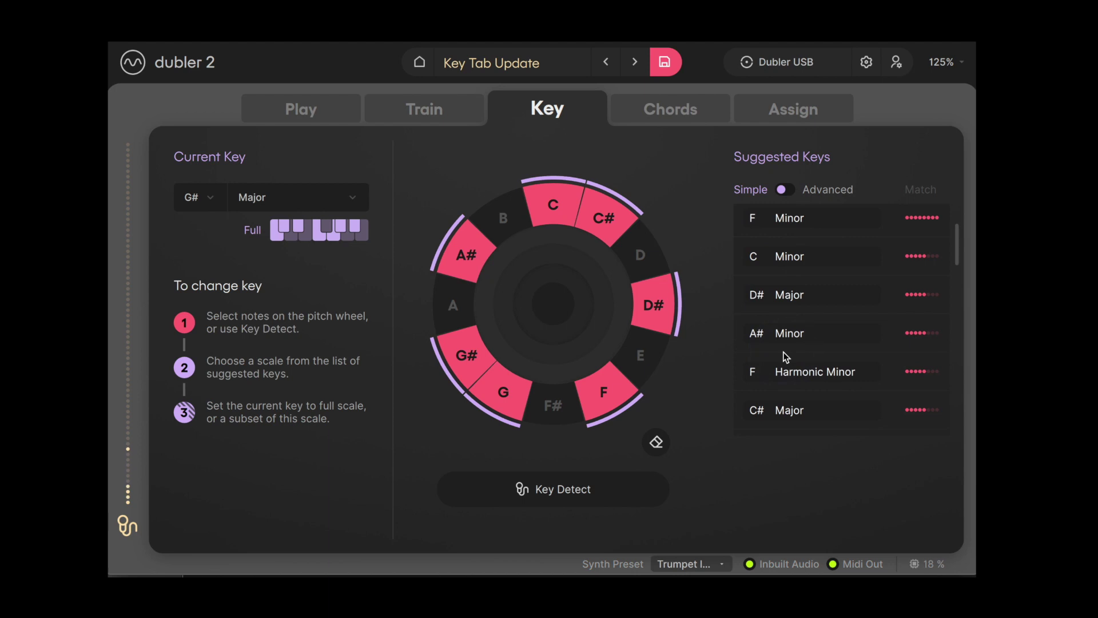
pyautogui.scroll(-1, 784, 357)
pyautogui.scroll(-1, 783, 355)
pyautogui.scroll(-1, 783, 356)
pyautogui.scroll(-3, 781, 352)
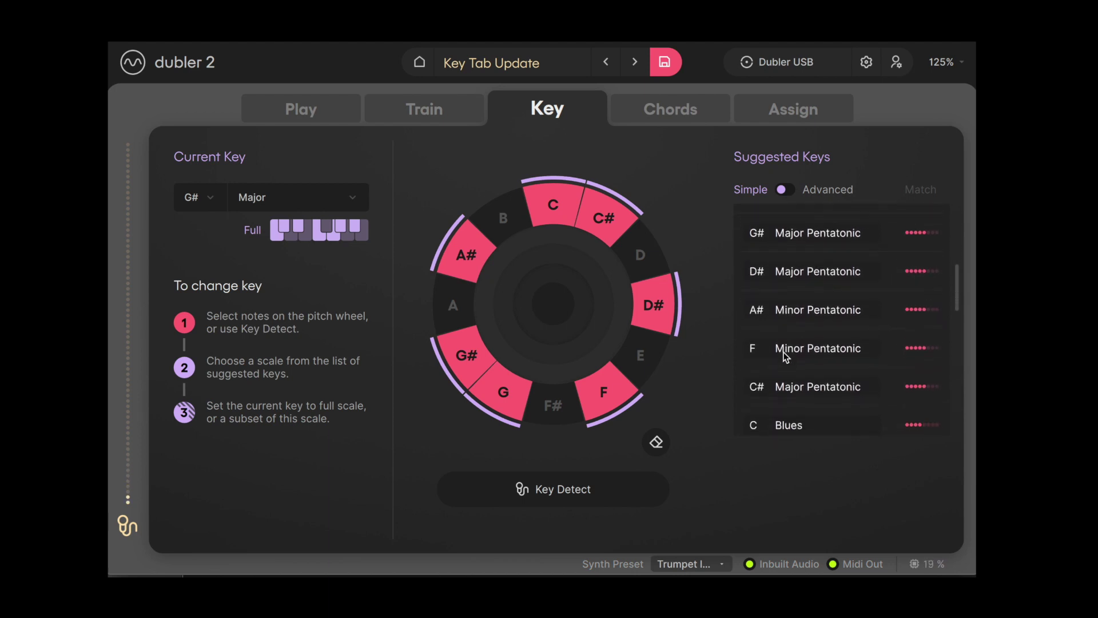
pyautogui.click(775, 211)
pyautogui.click(782, 189)
pyautogui.click(803, 284)
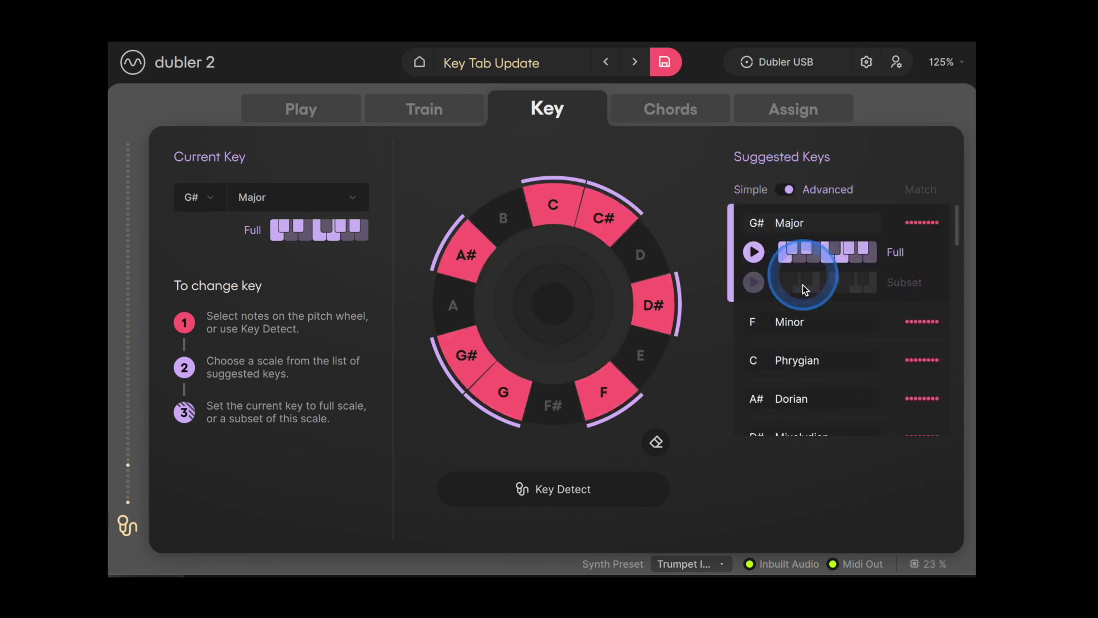
pyautogui.scroll(-2, 802, 291)
pyautogui.scroll(-2, 802, 290)
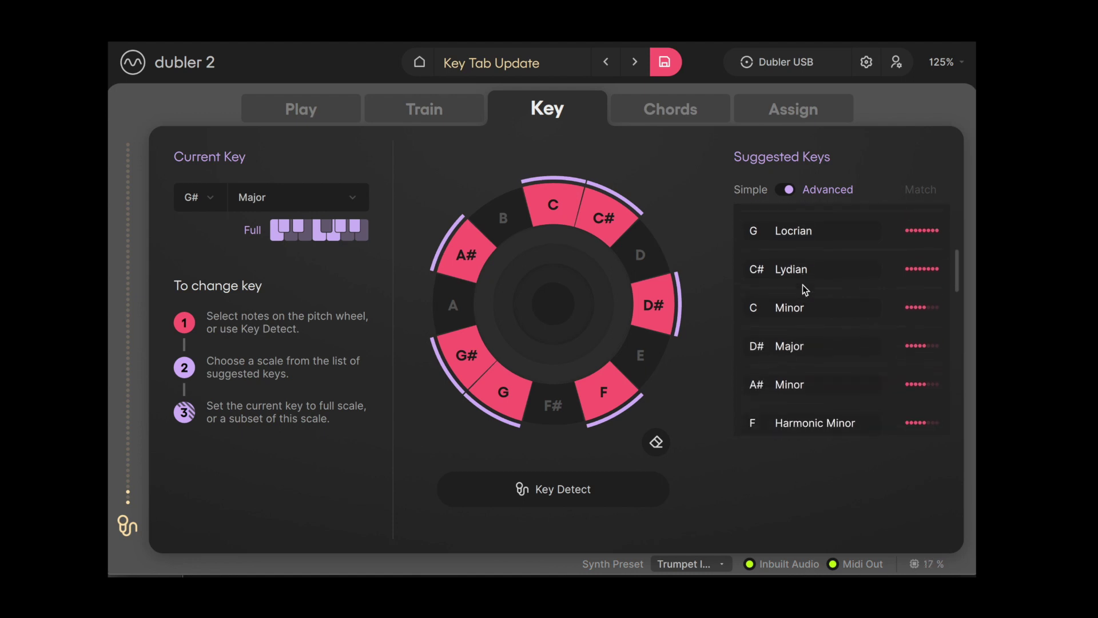
pyautogui.click(801, 291)
# Expand the D# Major, F Harmonic Minor and C# Major suggestions, then include advanced modes
pyautogui.click(752, 393)
pyautogui.scroll(-1, 751, 389)
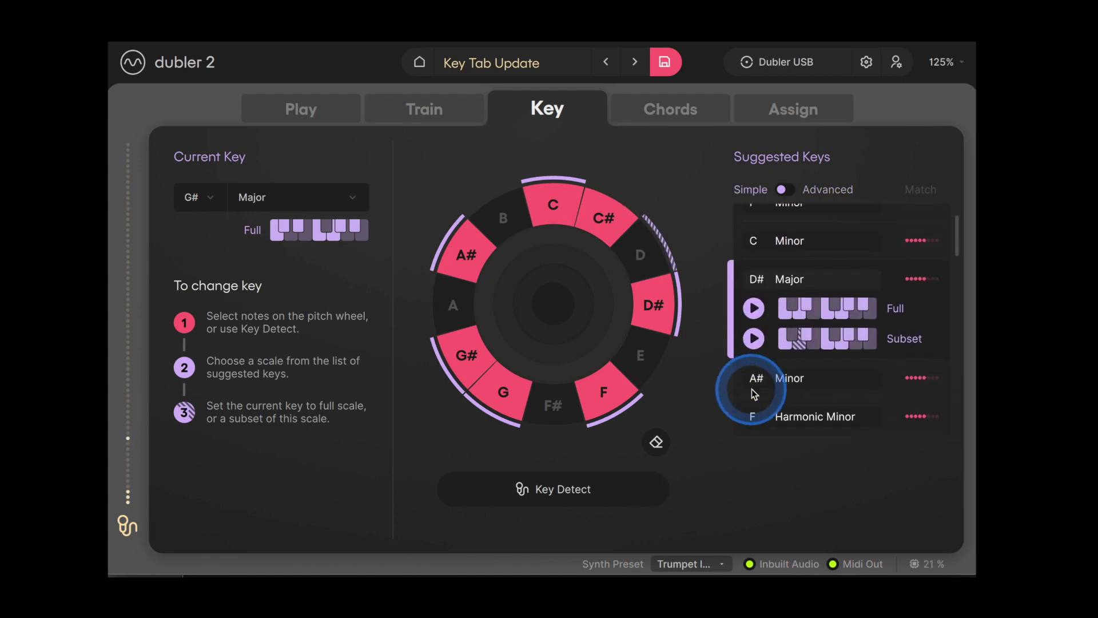
pyautogui.click(751, 389)
pyautogui.click(752, 390)
pyautogui.scroll(-1, 747, 387)
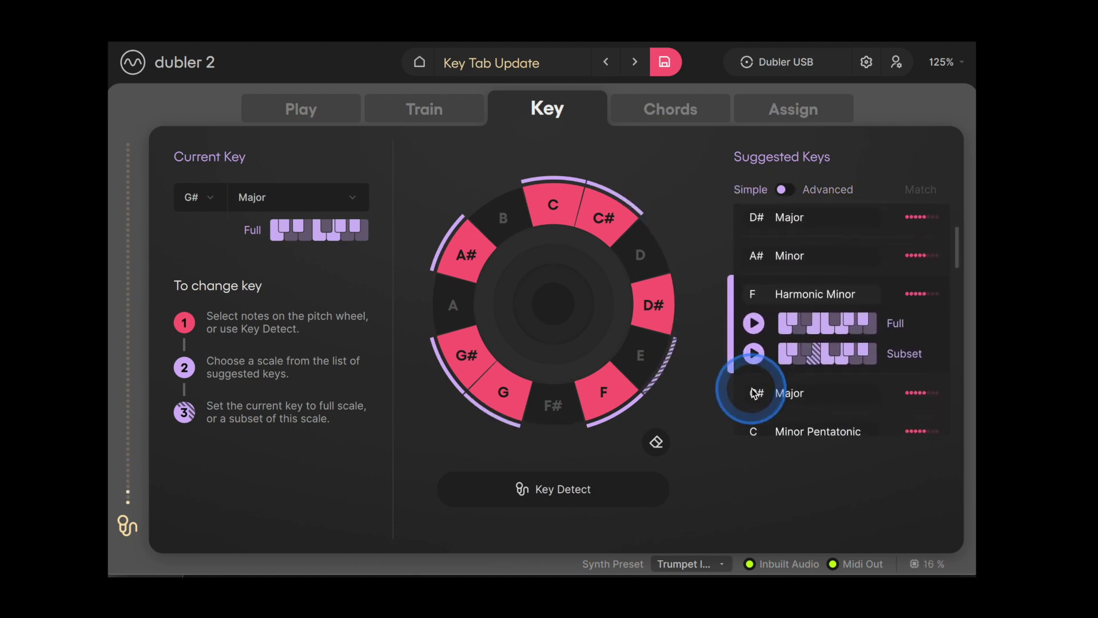
pyautogui.click(748, 382)
# Audition A# Minor's full and subset scales, then apply the subset as current key
pyautogui.click(781, 190)
pyautogui.click(784, 230)
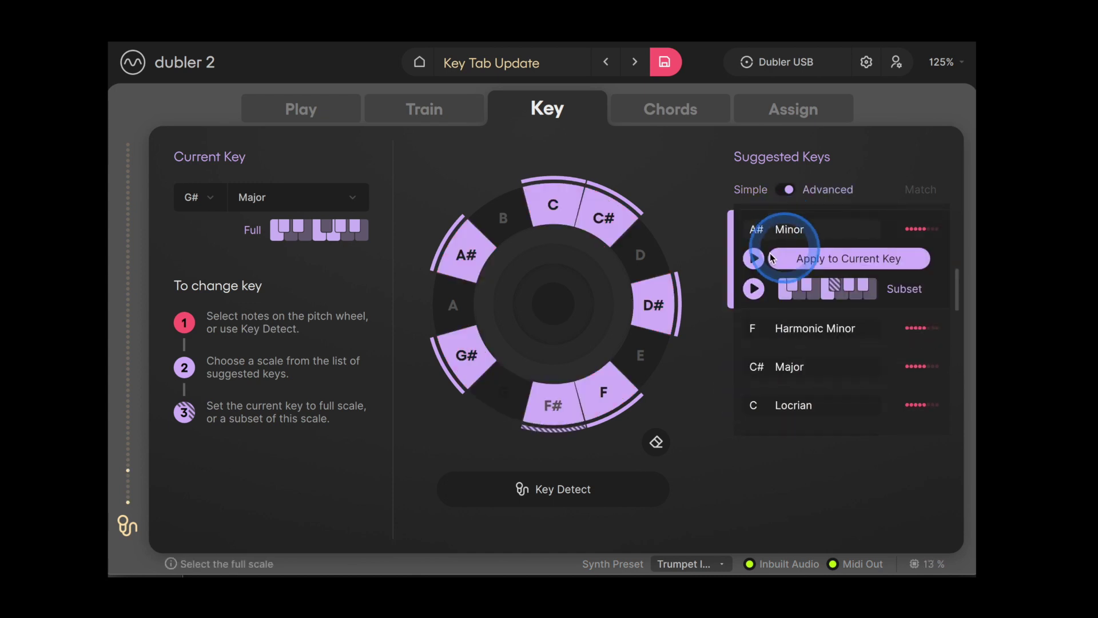
pyautogui.click(820, 284)
pyautogui.click(822, 289)
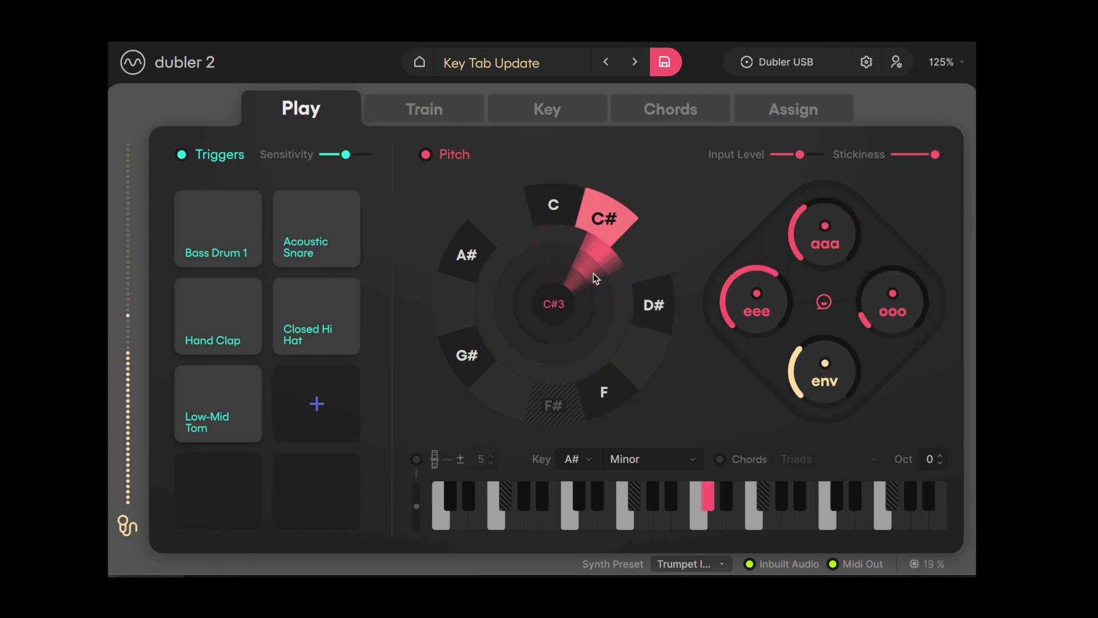
# Switch to the Key tab and start Key Detect with a cleared note wheel
pyautogui.click(548, 109)
pyautogui.click(552, 489)
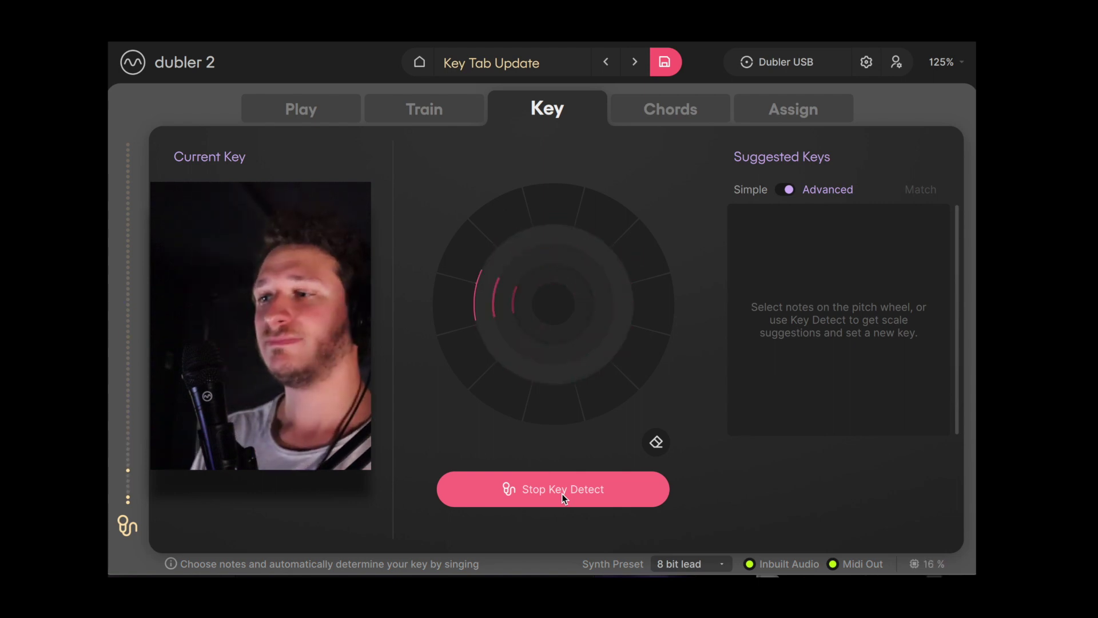
# Stop Key Detect on the sung G, B, C and D, and apply G Major as current key
pyautogui.click(562, 493)
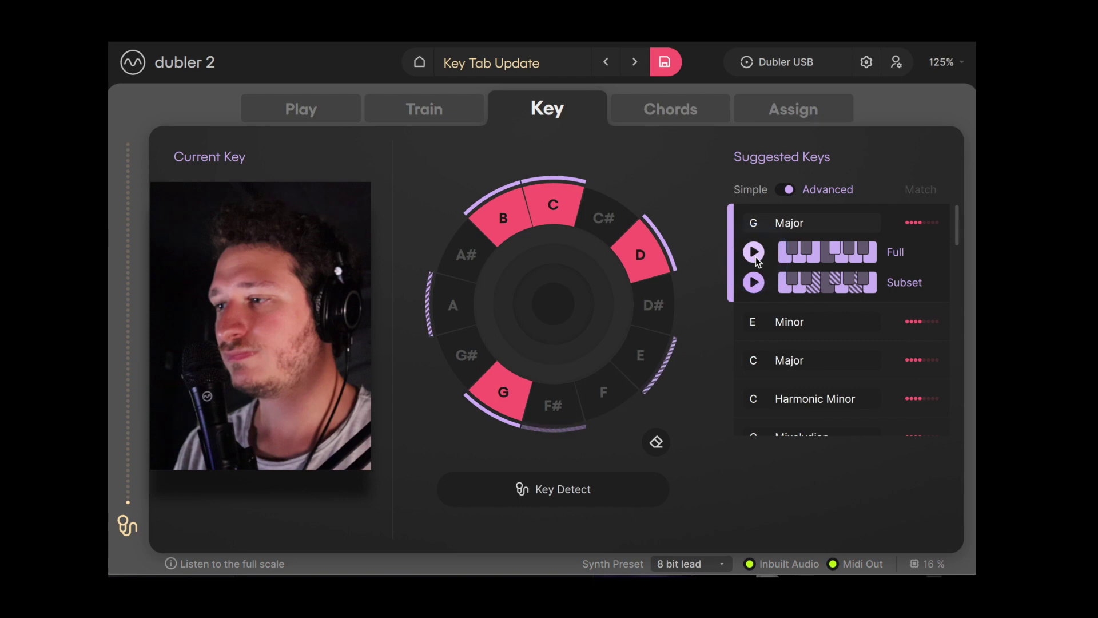
pyautogui.click(825, 253)
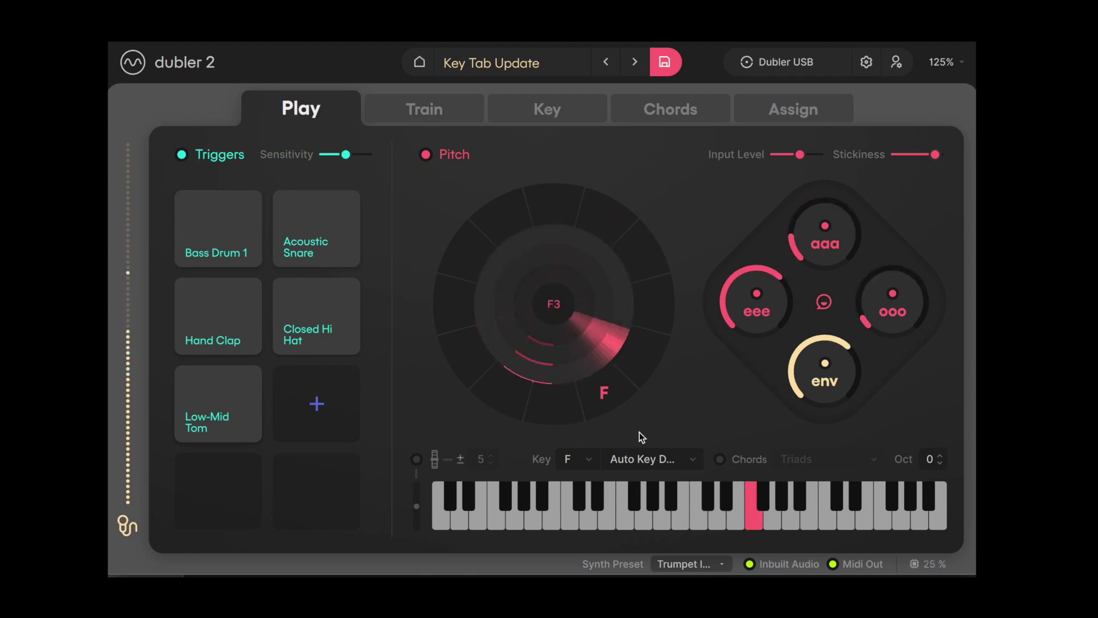
# Sing with Auto Key Detect, then check G# Major and its suggested scales in the Key tab
pyautogui.click(492, 490)
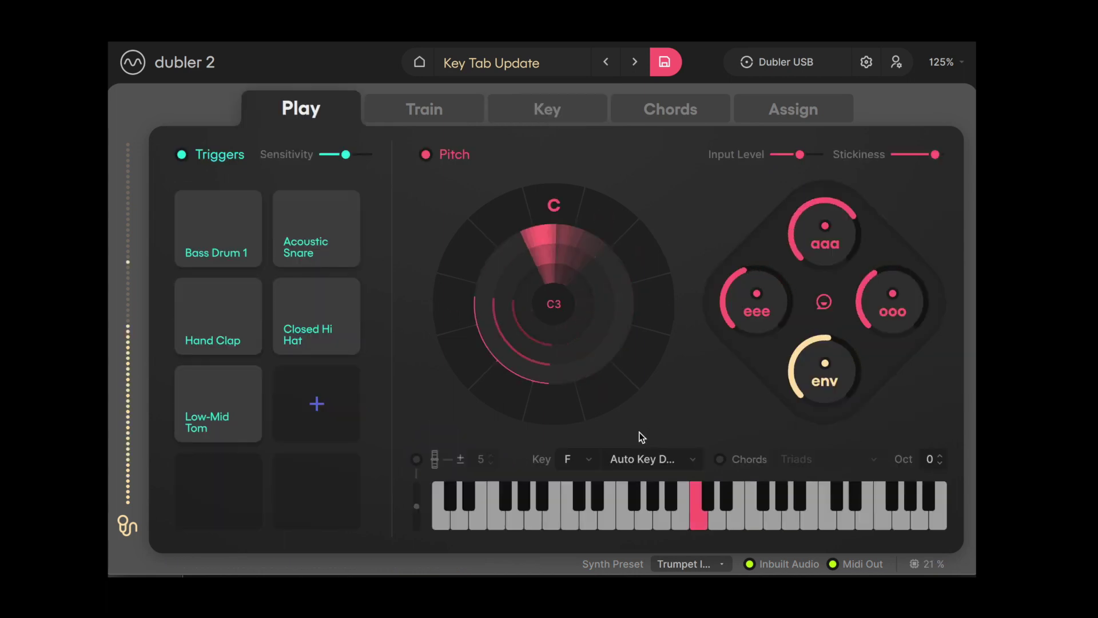
pyautogui.click(543, 110)
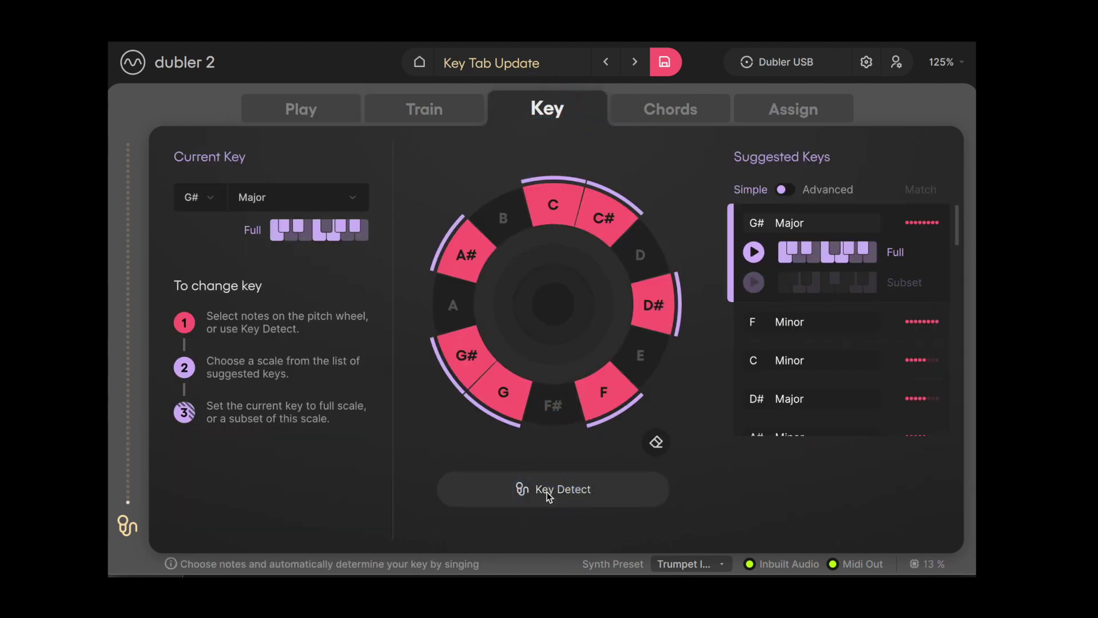
pyautogui.click(543, 503)
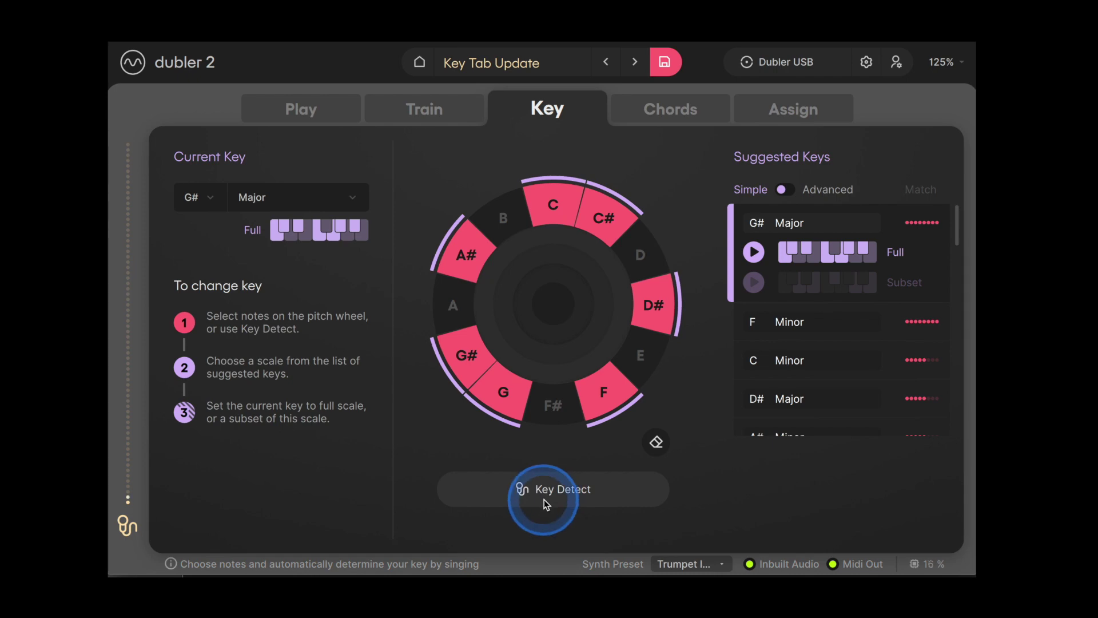